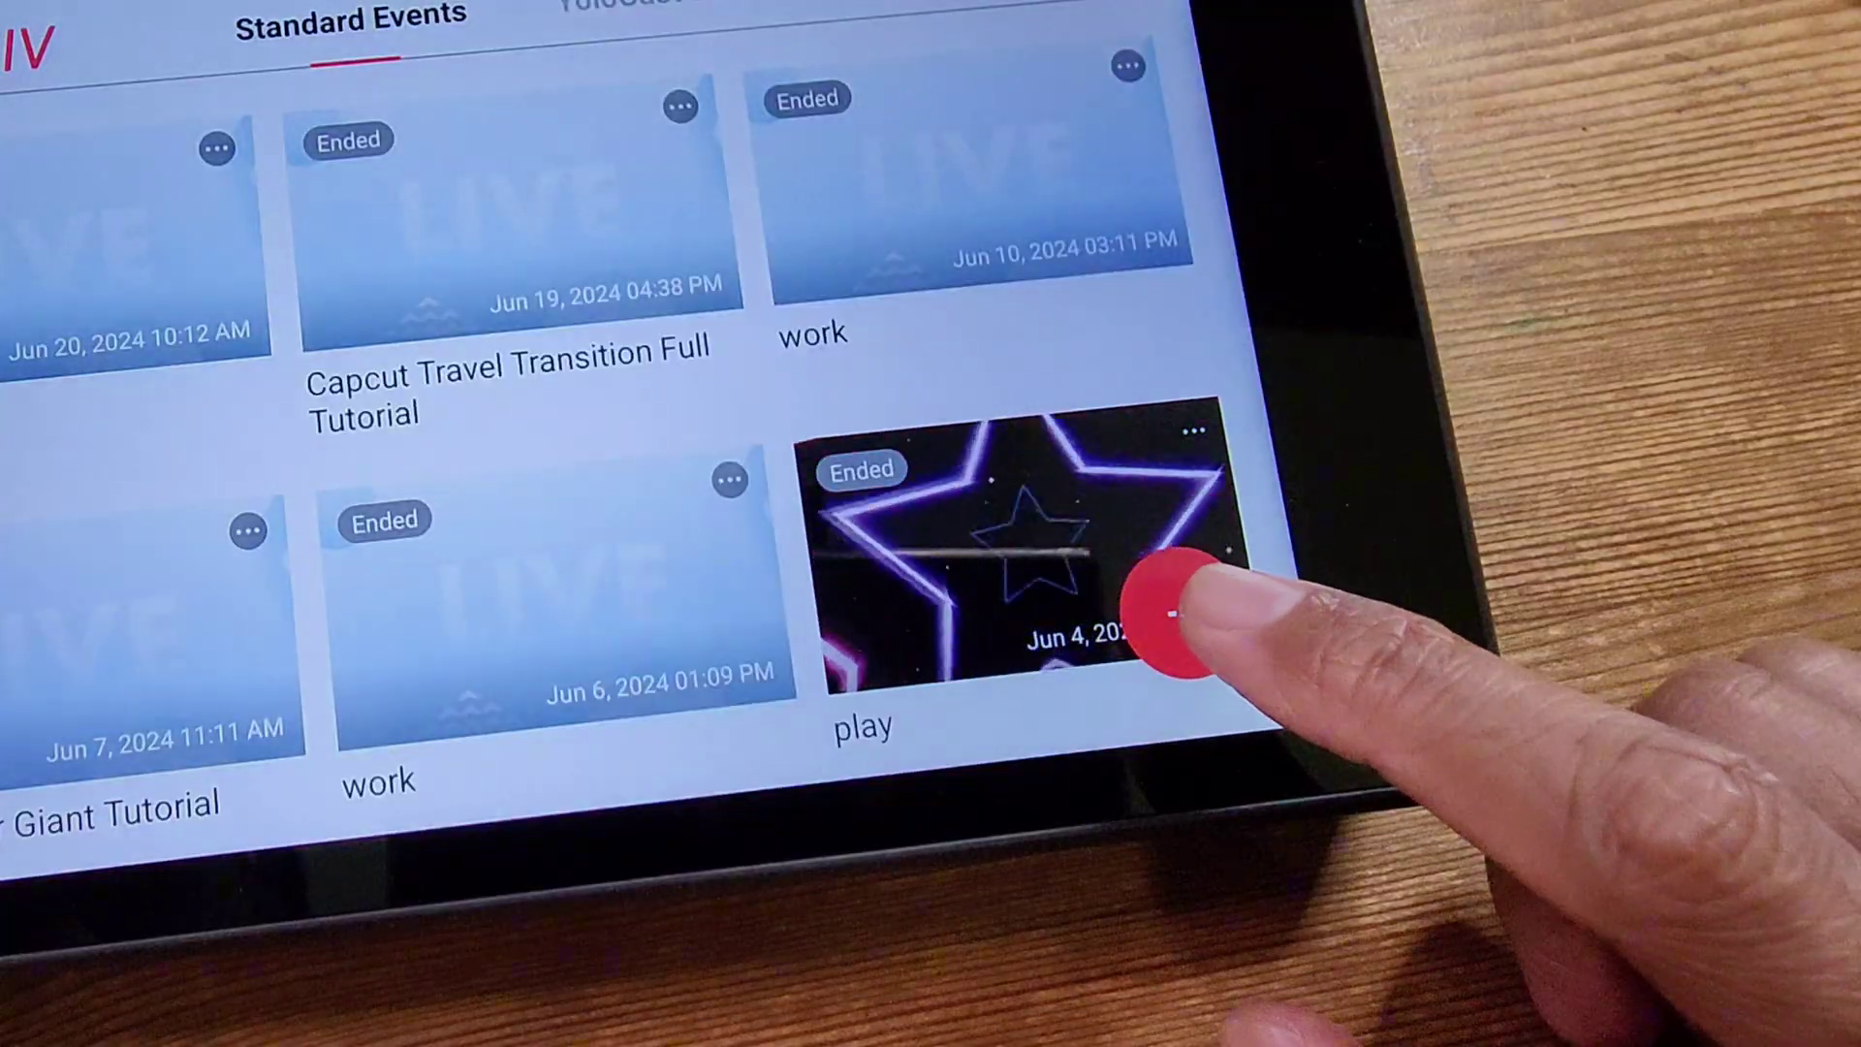
Add a new live stream event and title it 'ndi test'
{"action": "left_click", "coordinate": [1181, 616]}
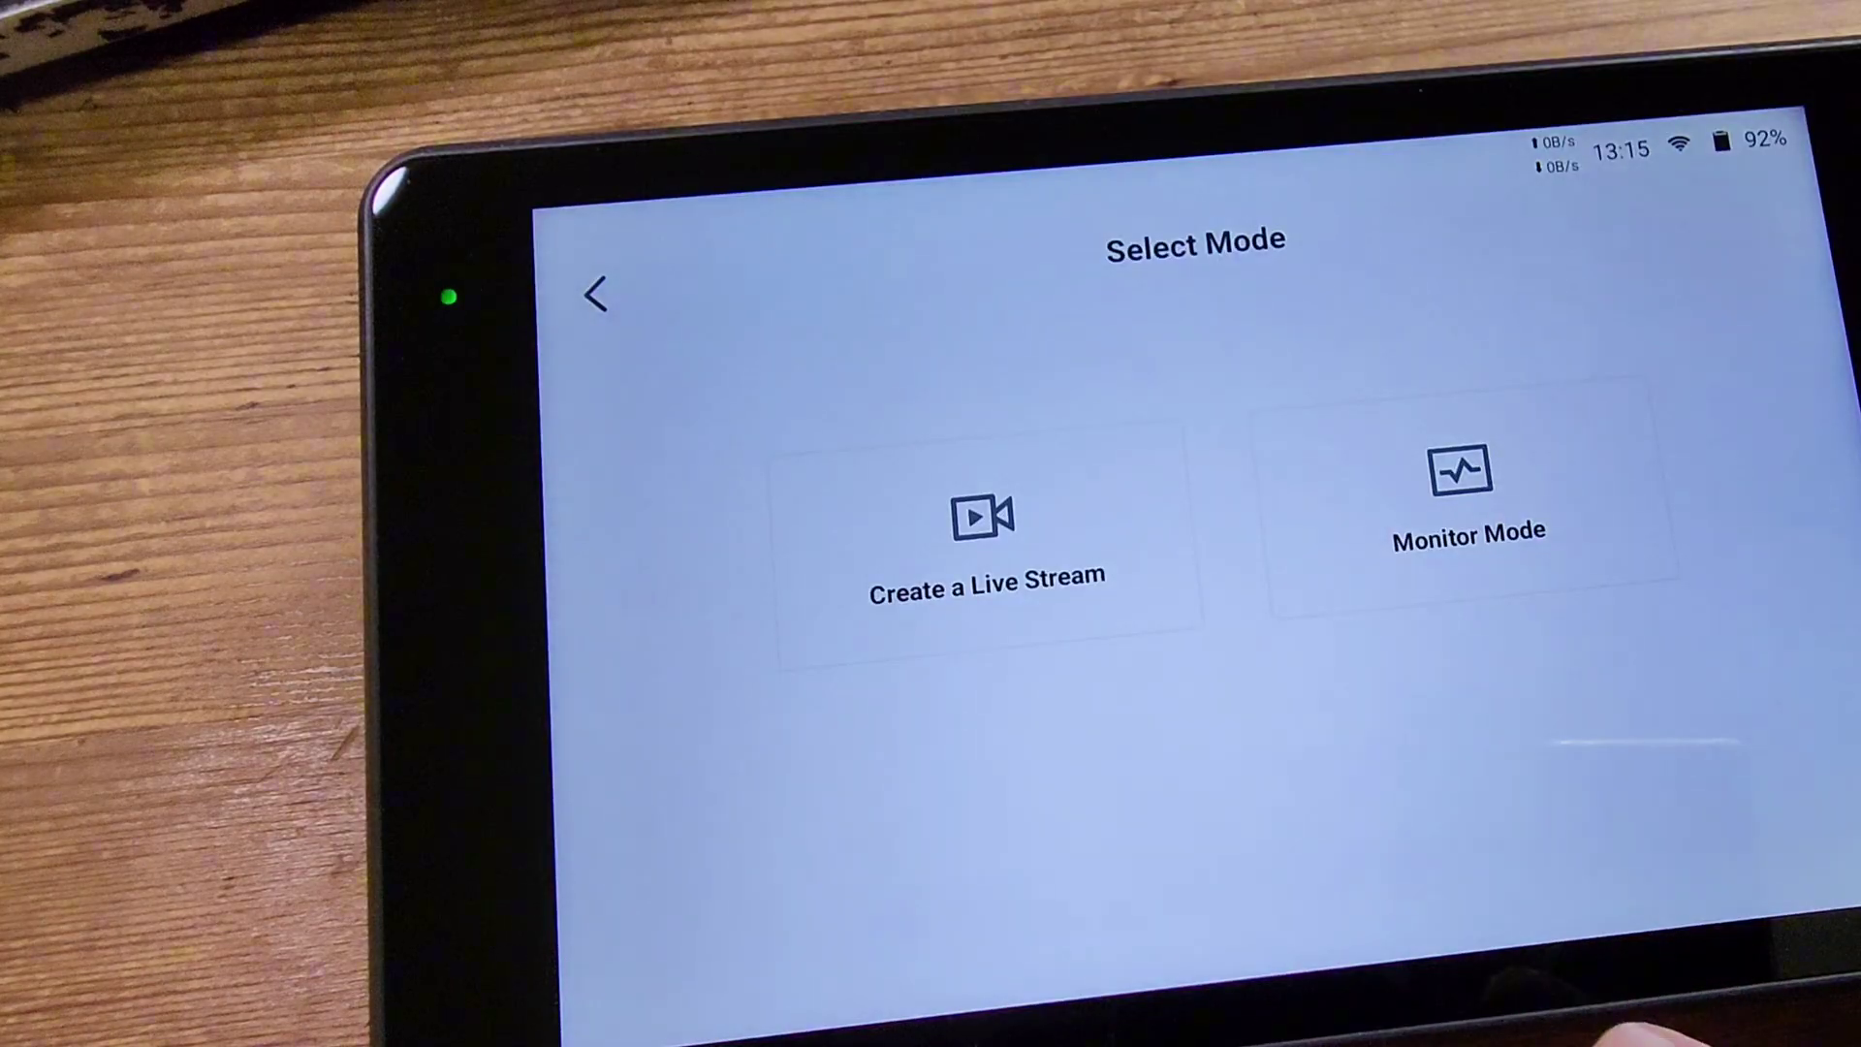
{"action": "left_click", "coordinate": [988, 546]}
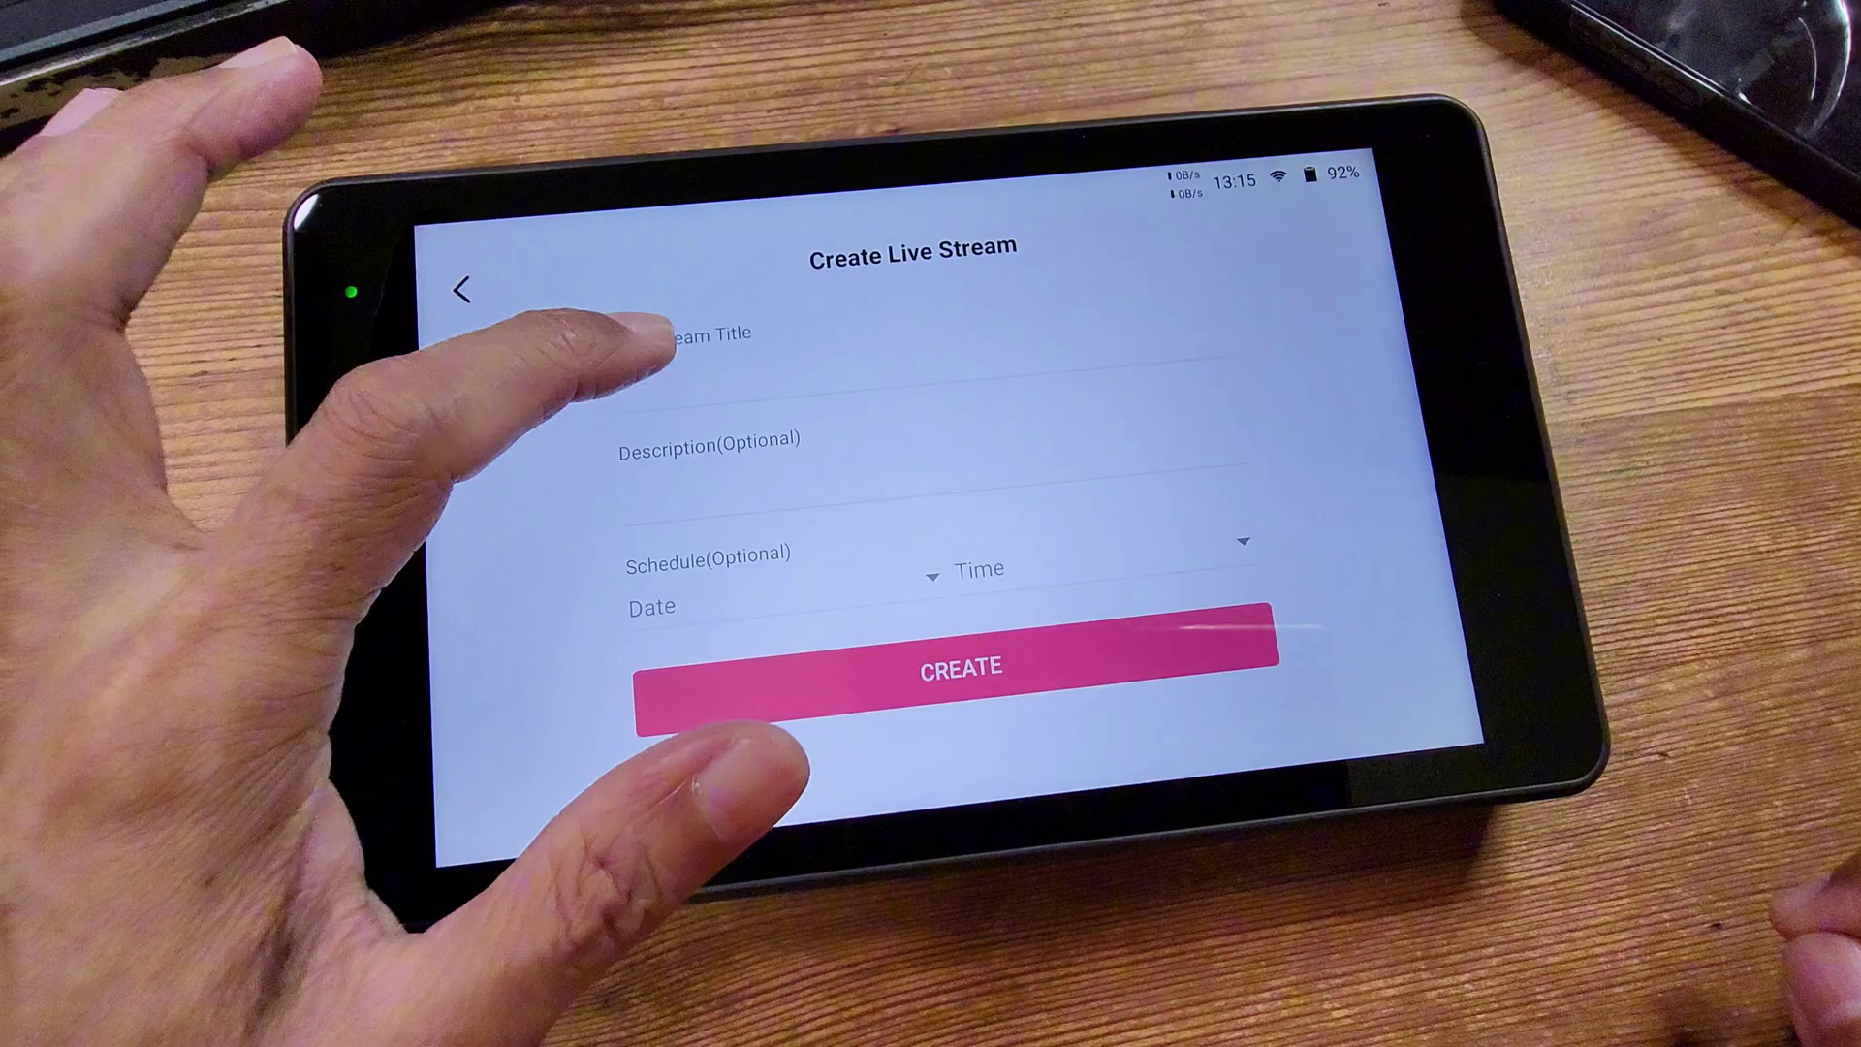
{"action": "left_click", "coordinate": [626, 363]}
{"action": "type", "text": "ndi test"}
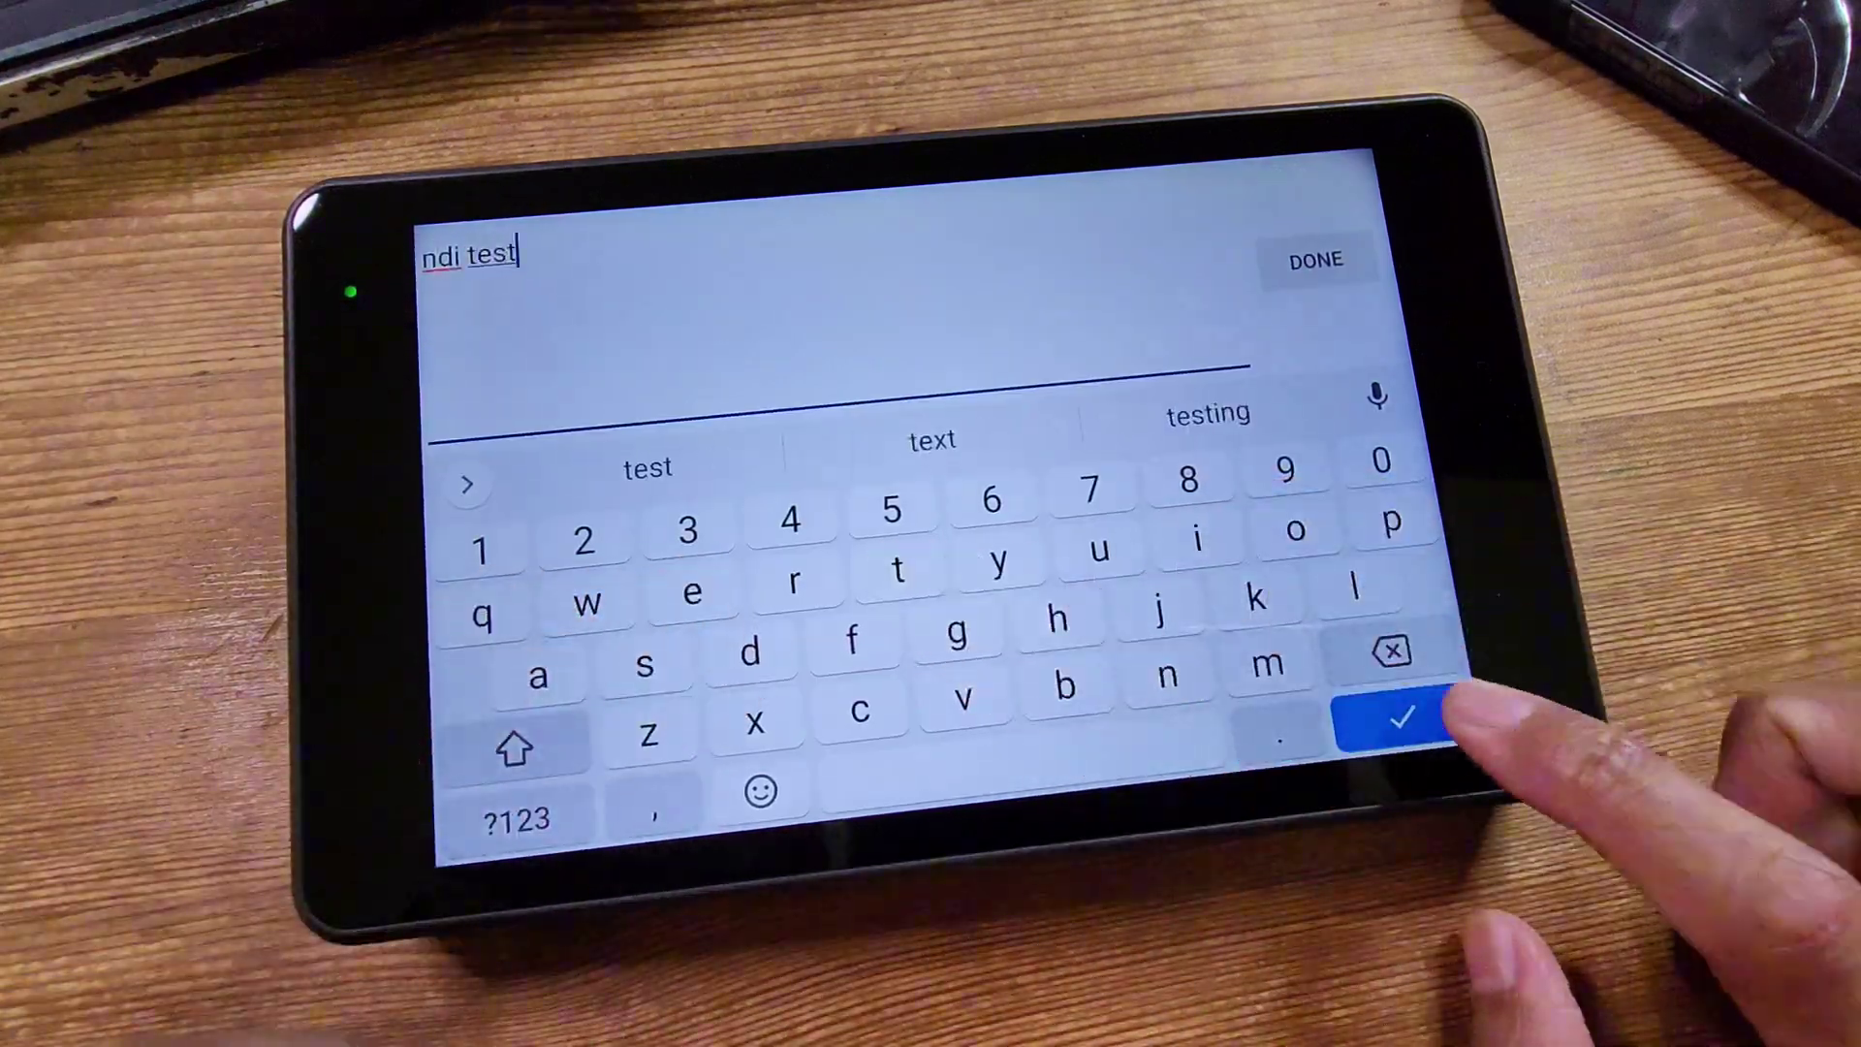
{"action": "left_click", "coordinate": [1388, 717]}
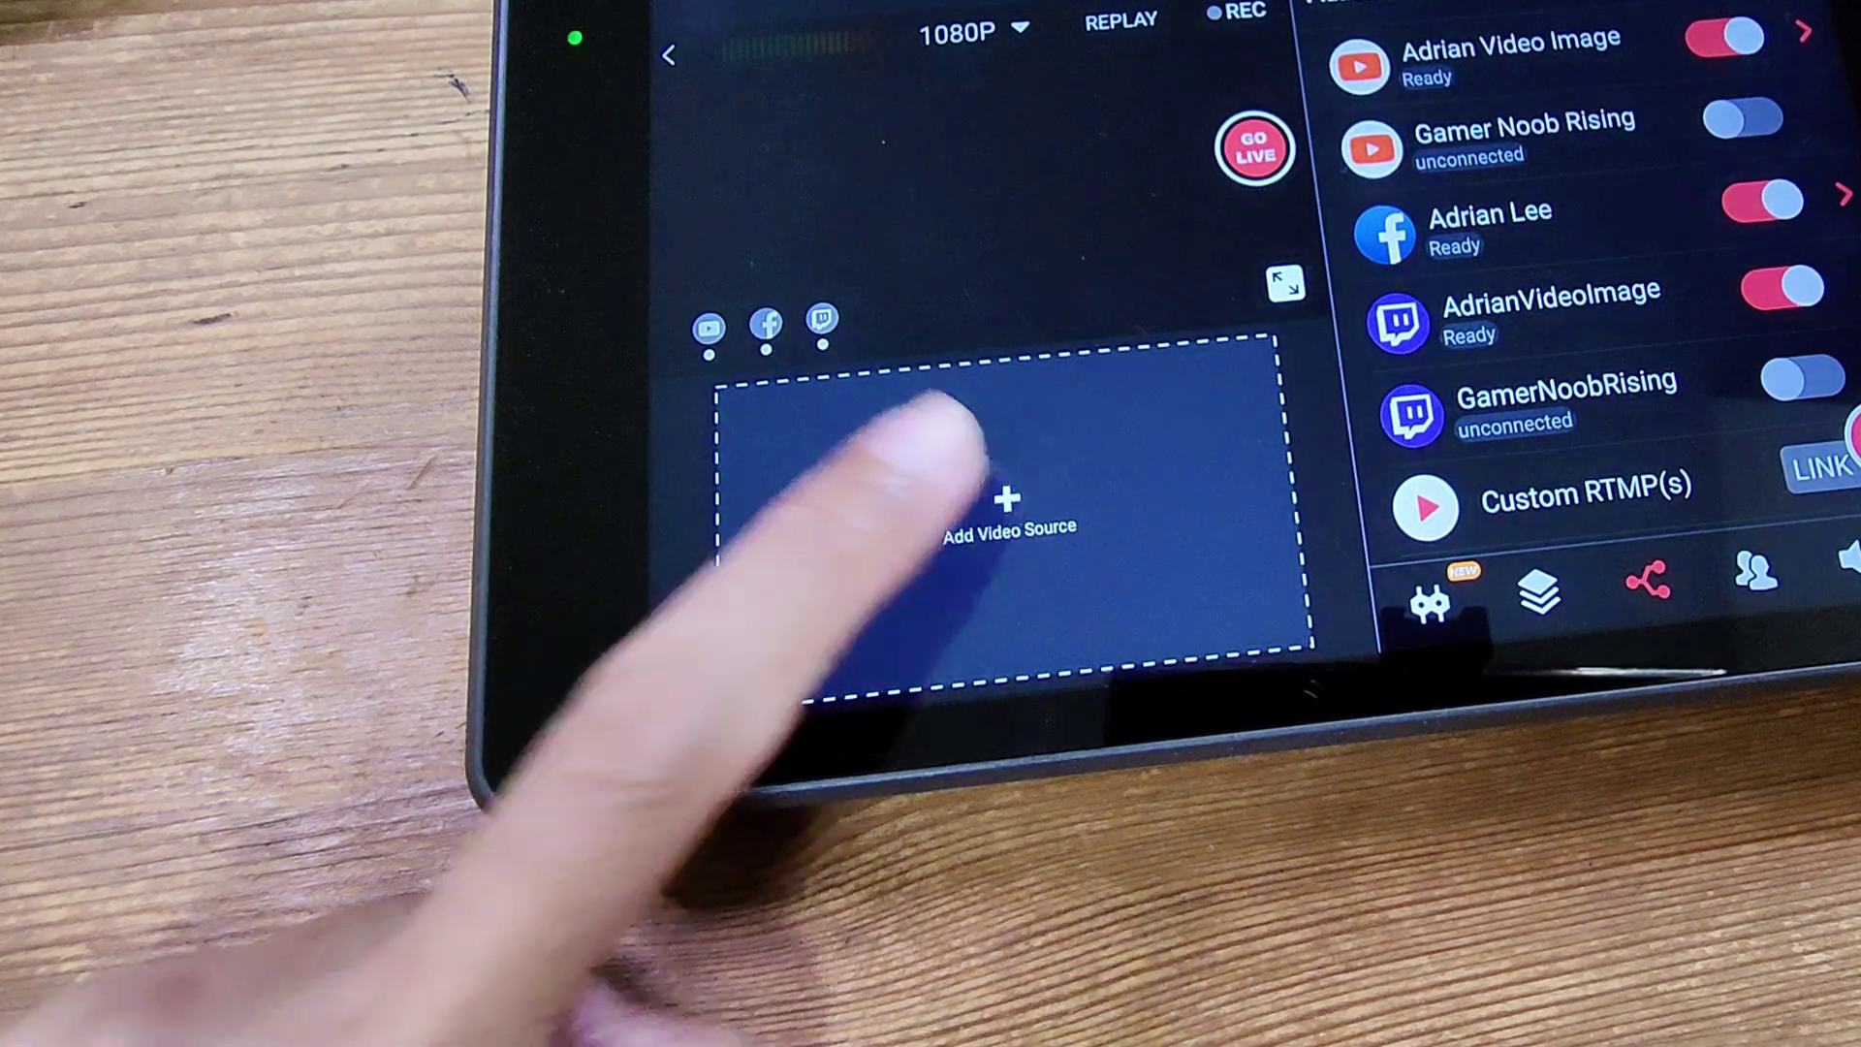
Add a video source and choose NDI as its type
{"action": "left_click", "coordinate": [1008, 510]}
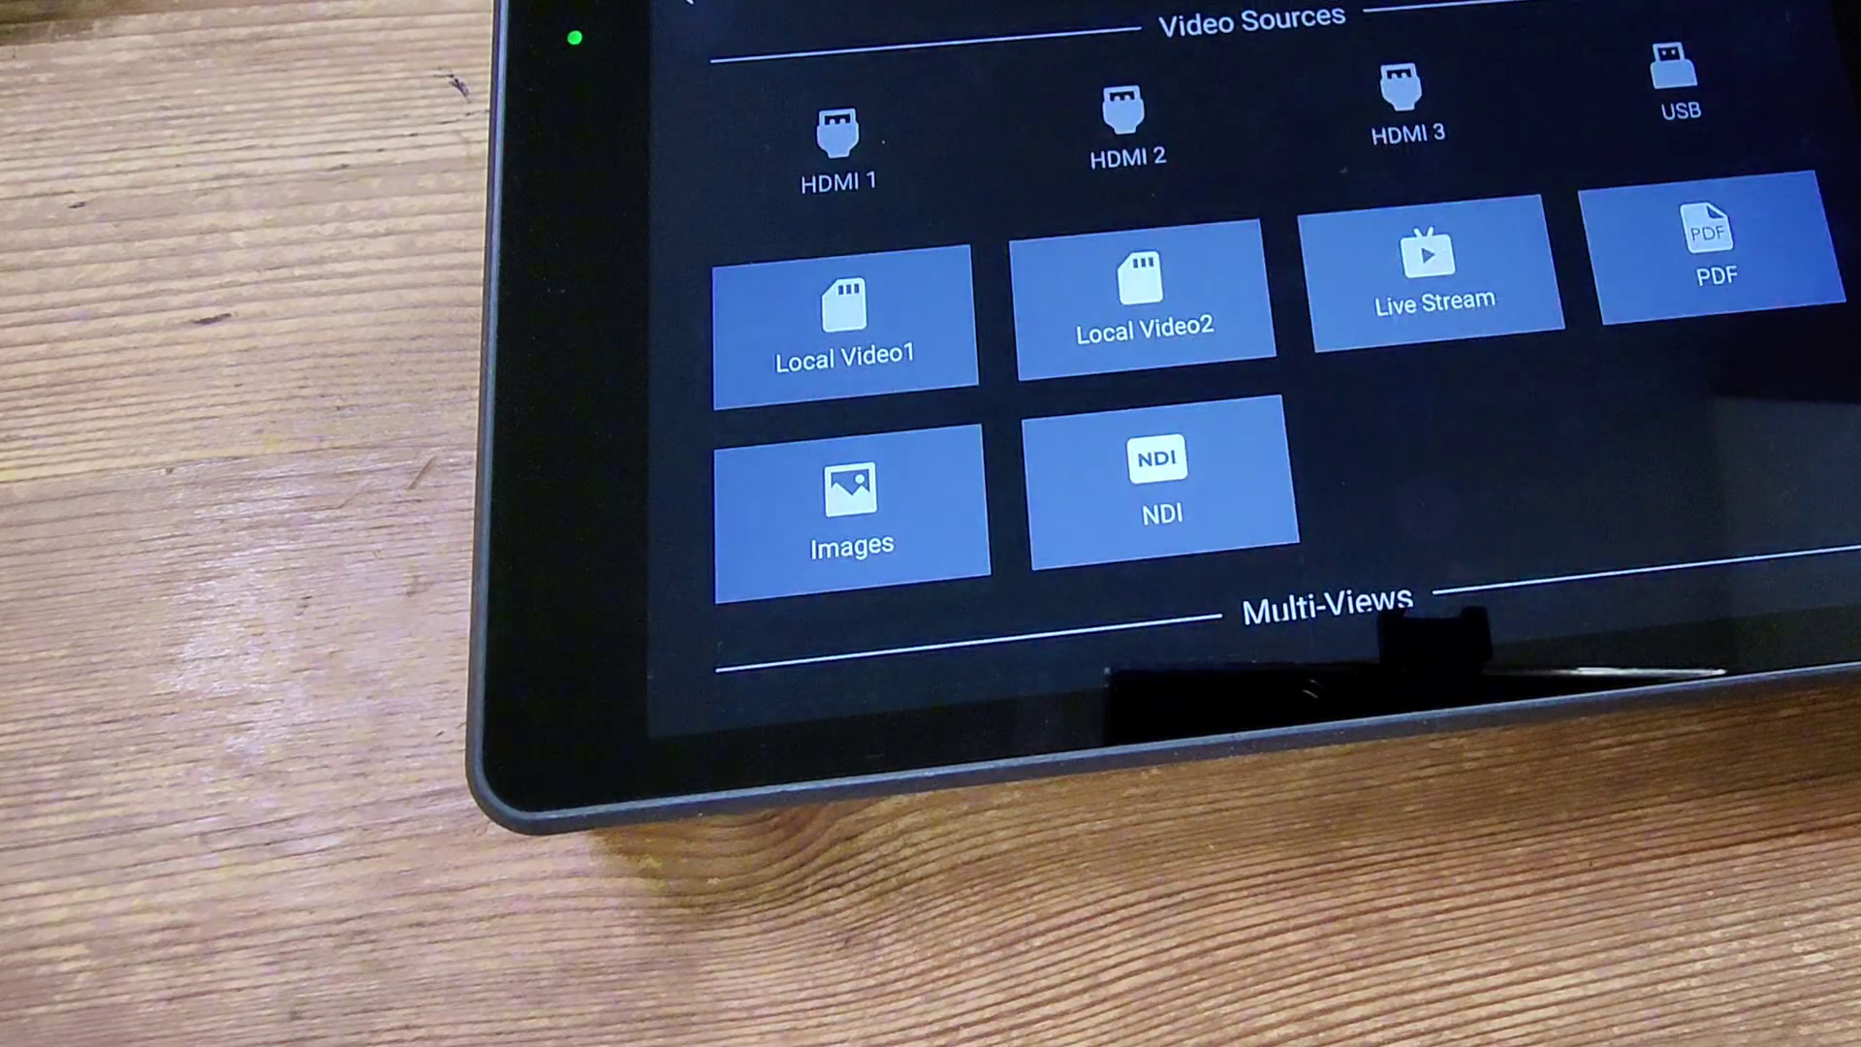
{"action": "left_click", "coordinate": [952, 517]}
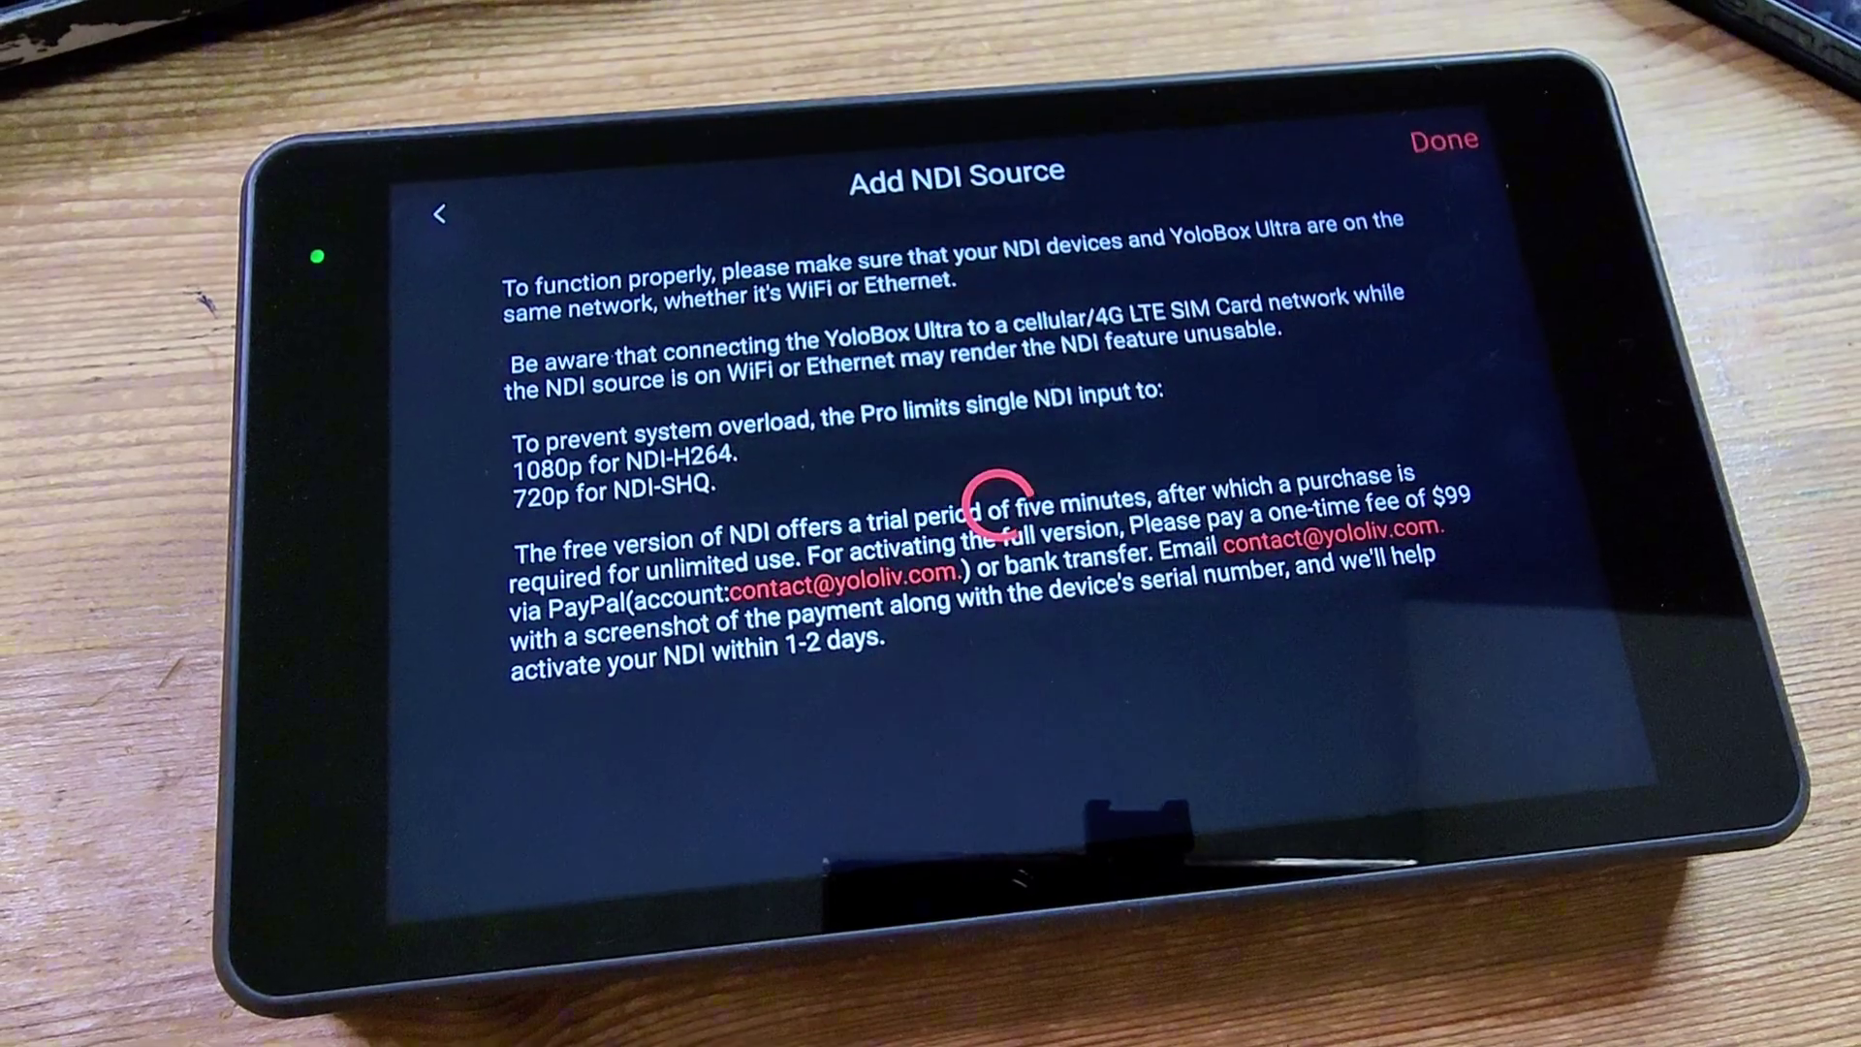